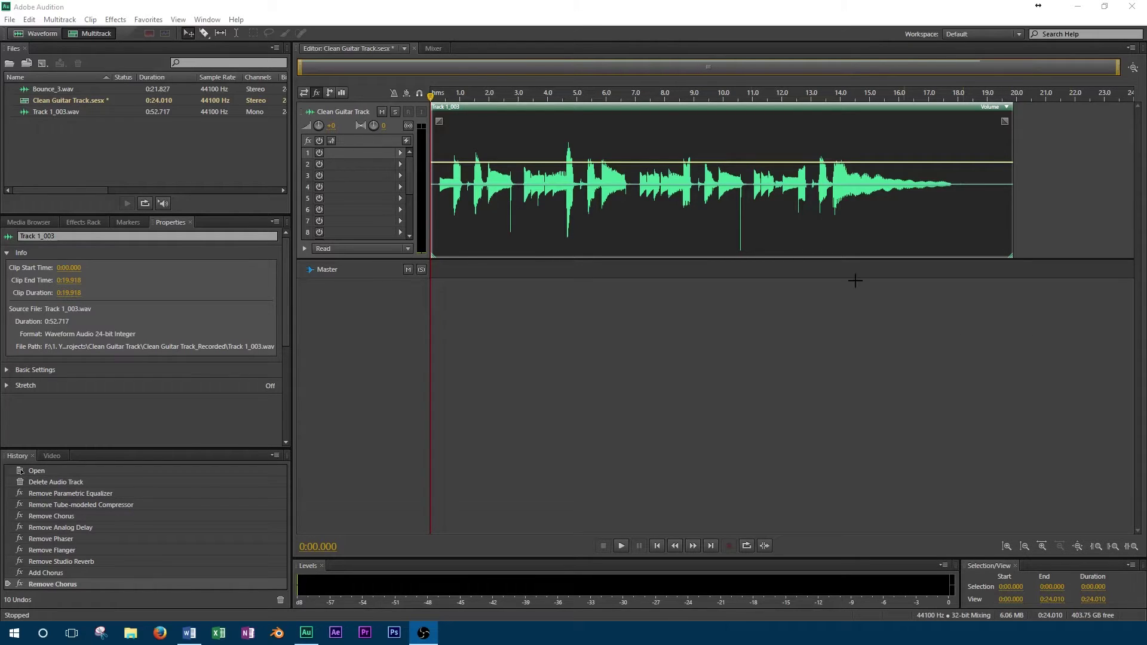
Add a Chorus/Flanger effect to the Clean Guitar Track's first rack slot.
left_click(400, 153)
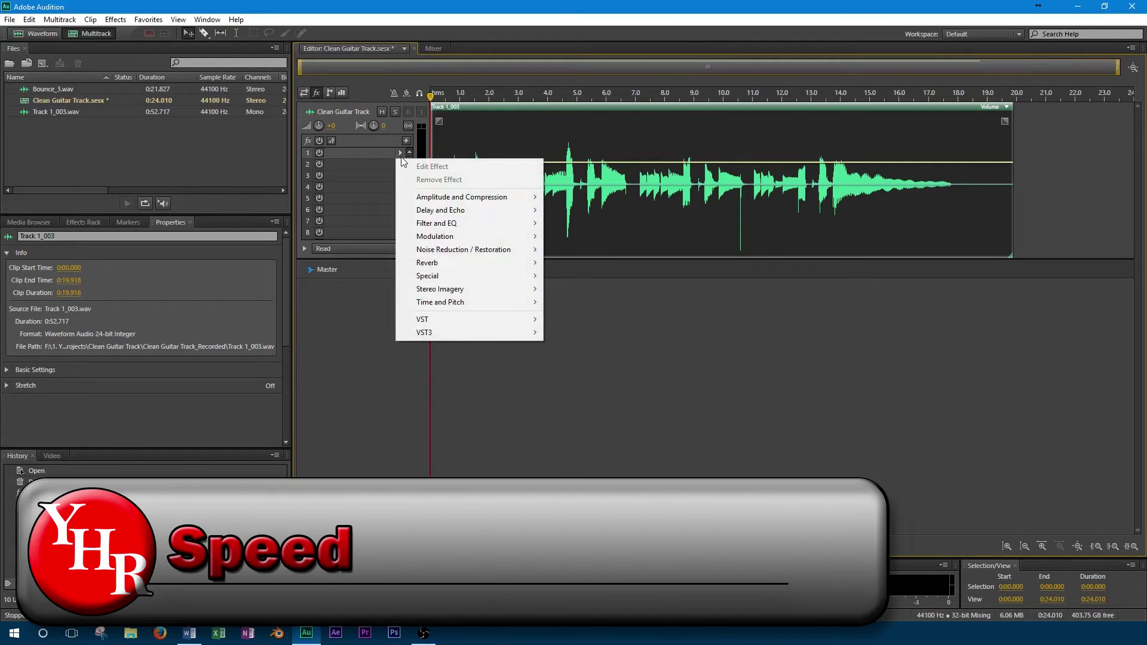
mouse_move(487, 237)
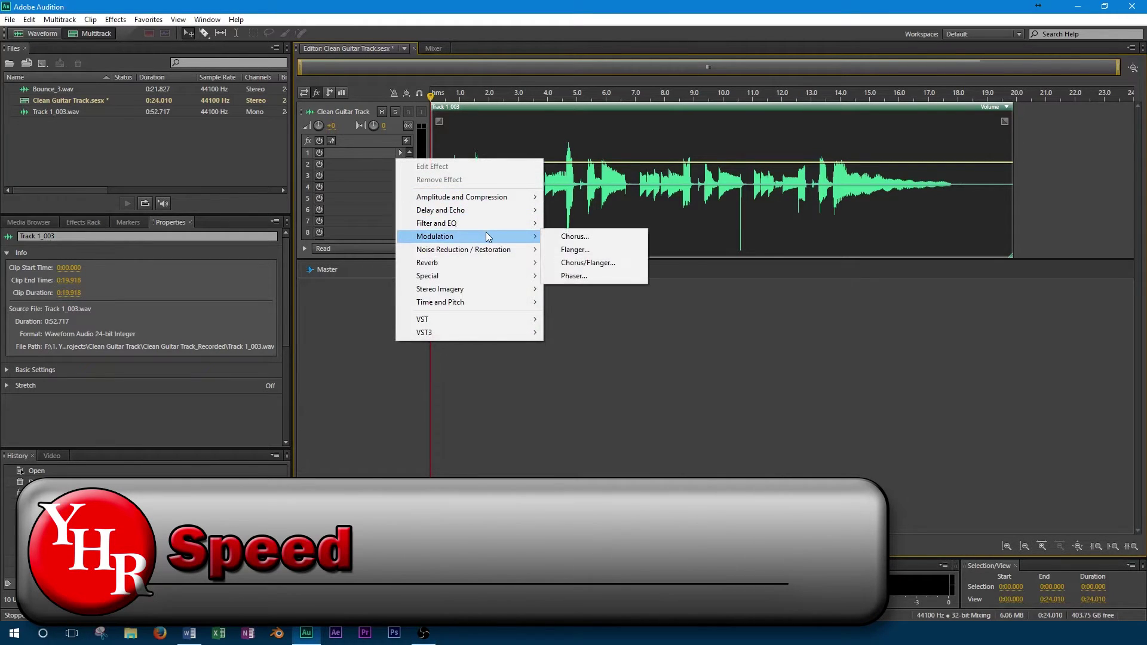
left_click(587, 263)
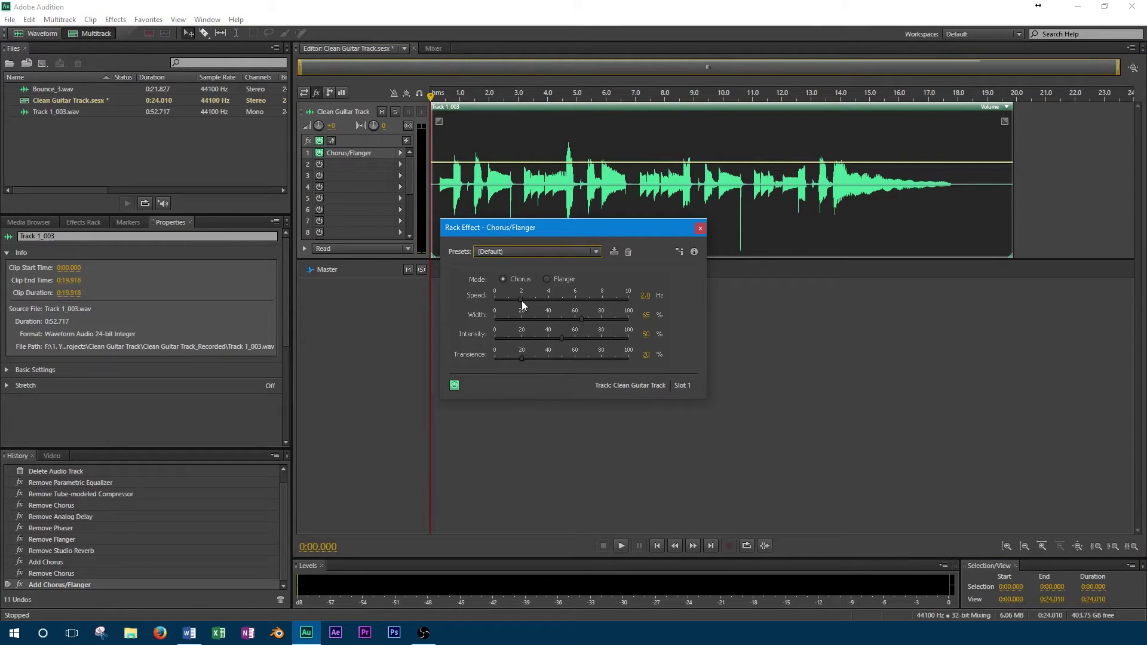
Sweep the Chorus/Flanger Speed slider during playback to hear different rates.
left_click_drag(521, 300, 516, 300)
key("space")
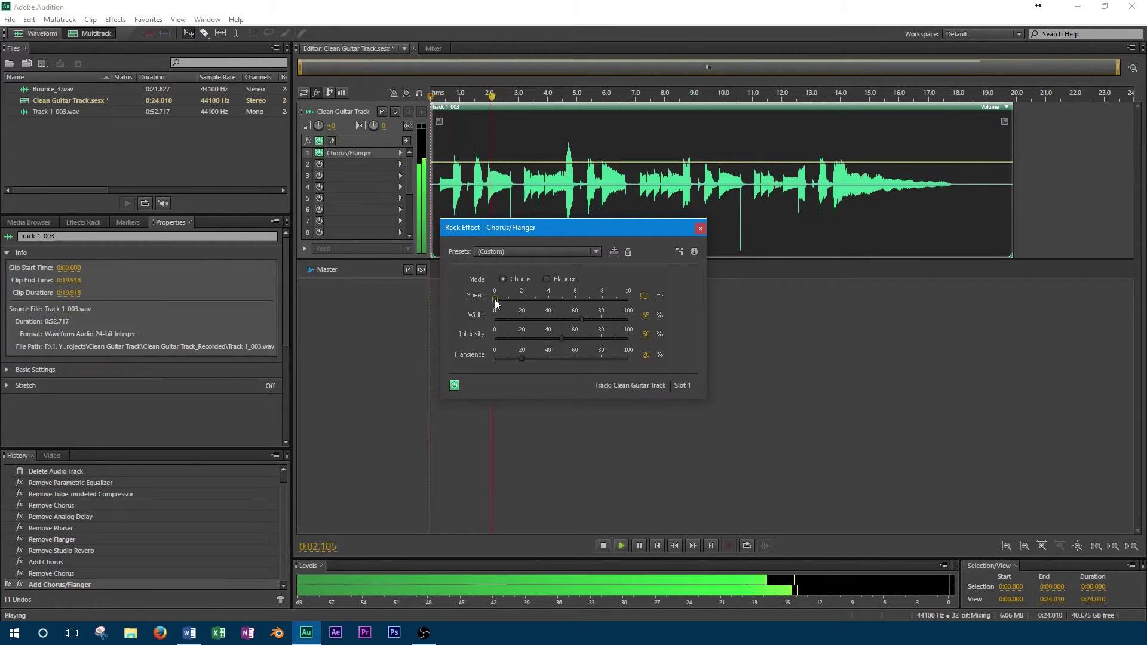
left_click_drag(496, 299, 623, 304)
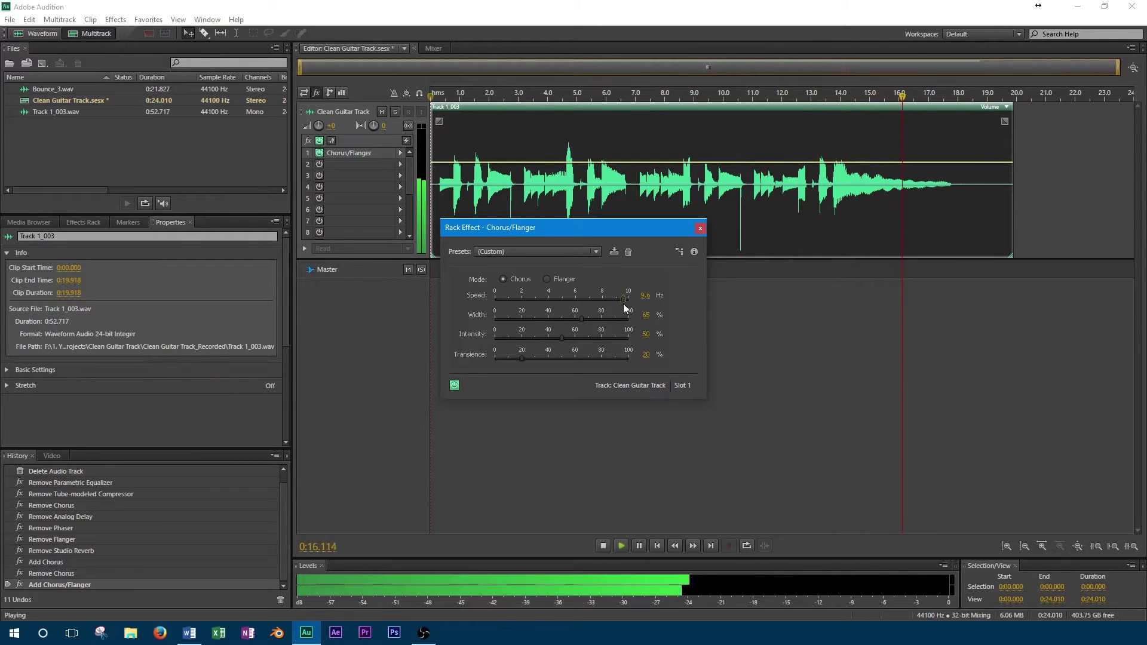
left_click_drag(622, 304, 632, 304)
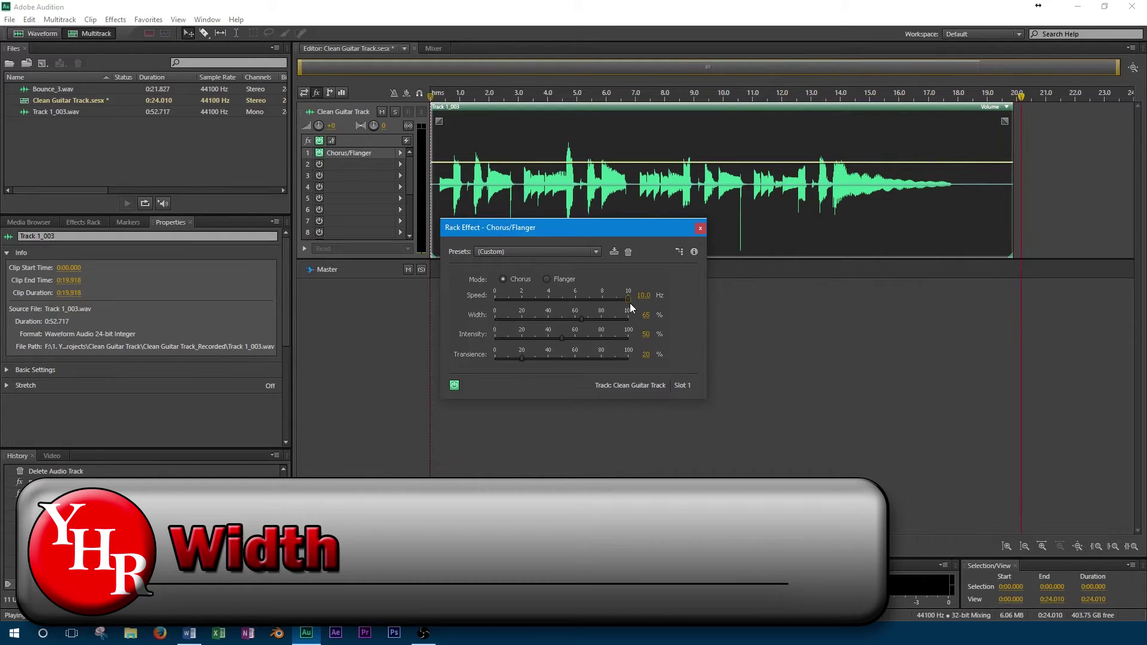
key("space")
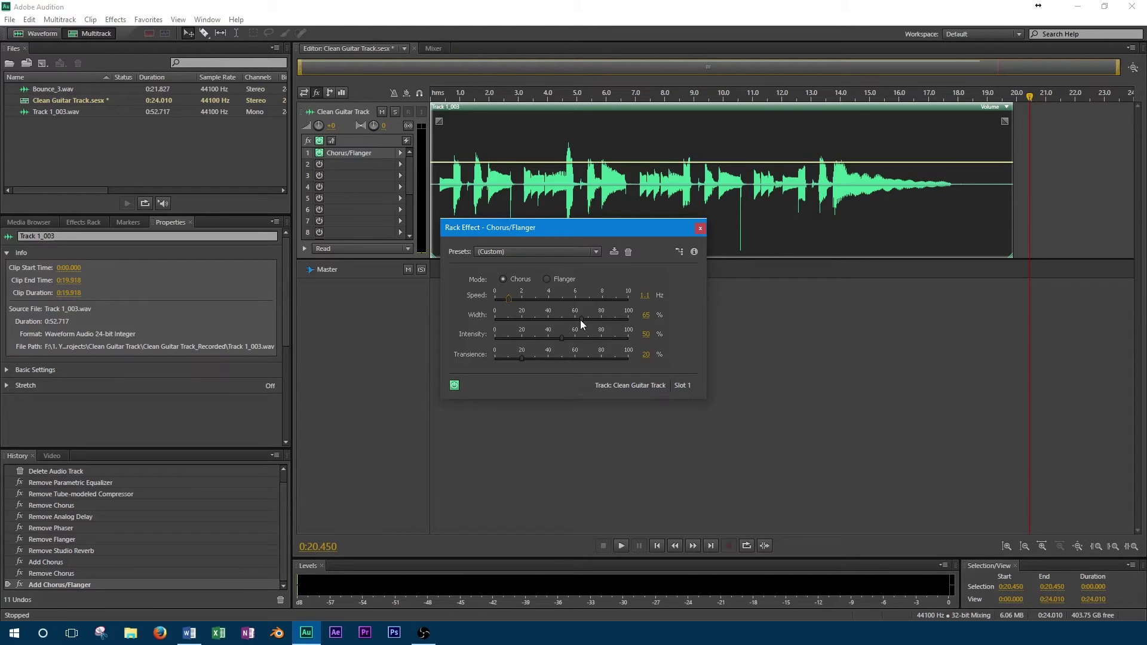
Rewind to the start, drop Width to 0, then raise it to 100 % while playing.
left_click(485, 181)
key("Home")
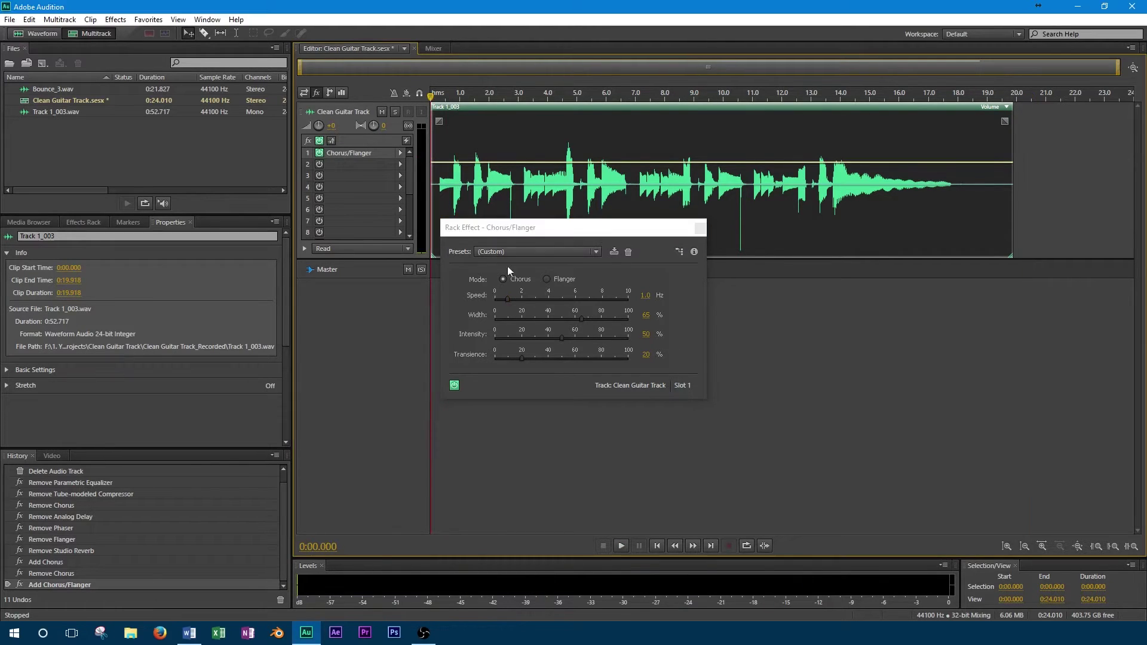
left_click(582, 319)
left_click_drag(582, 319, 494, 314)
key("space")
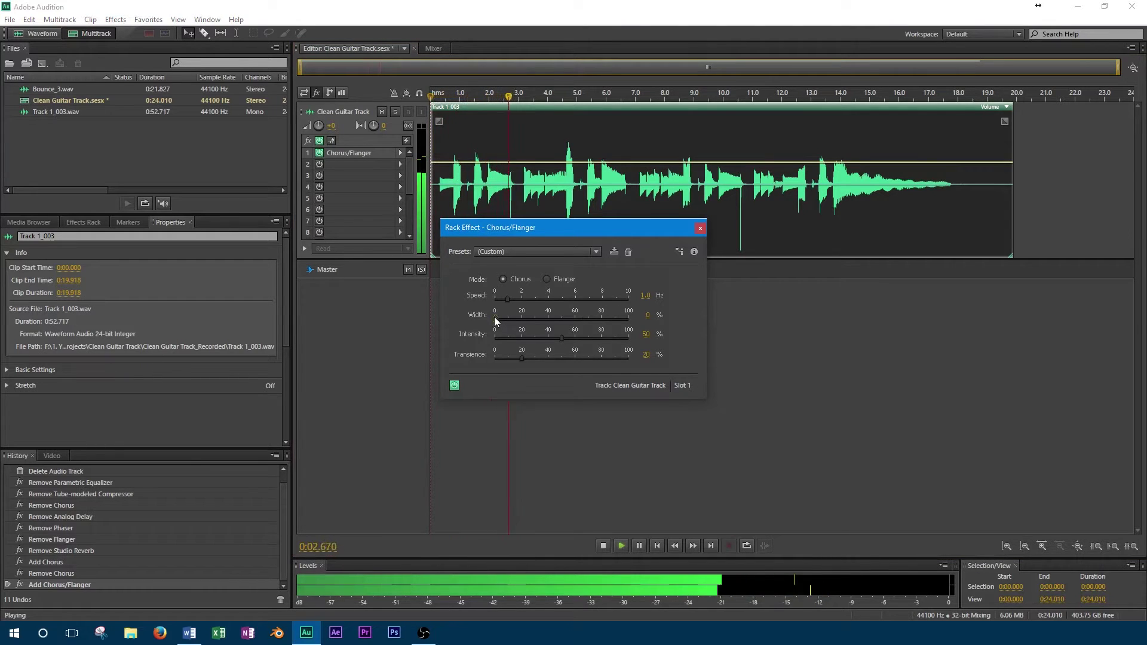
left_click_drag(495, 321, 628, 313)
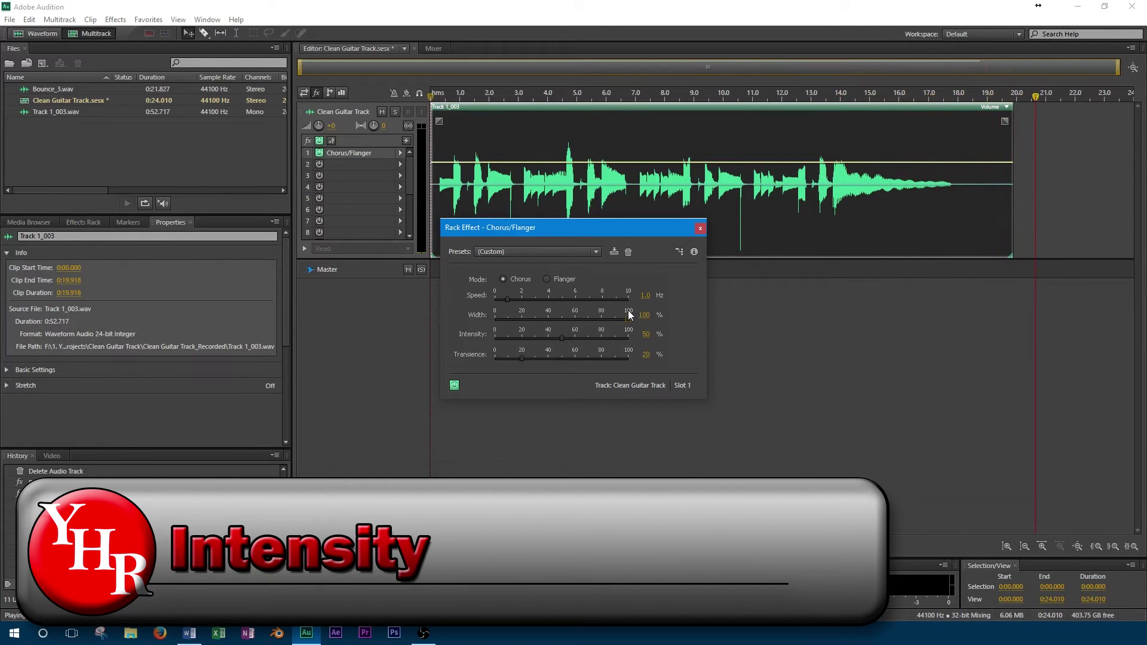
Cut Intensity to 0 %, then replay from the start and raise it to 100 %.
key("space")
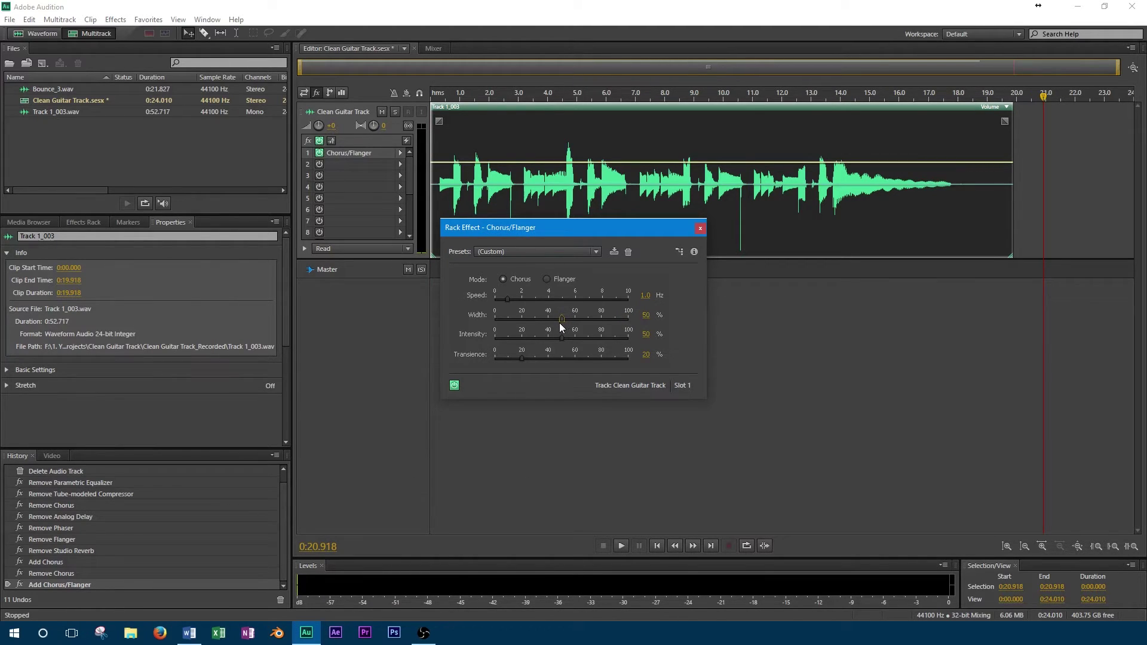
left_click_drag(525, 340, 442, 335)
left_click(382, 112)
key("space")
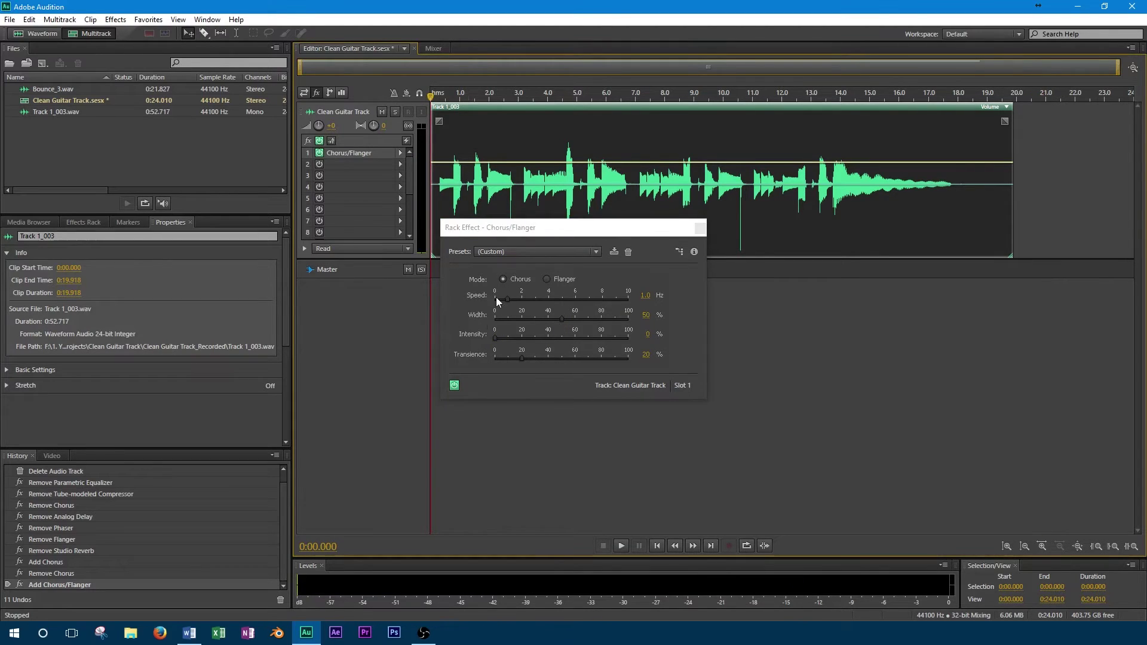
left_click_drag(494, 338, 630, 342)
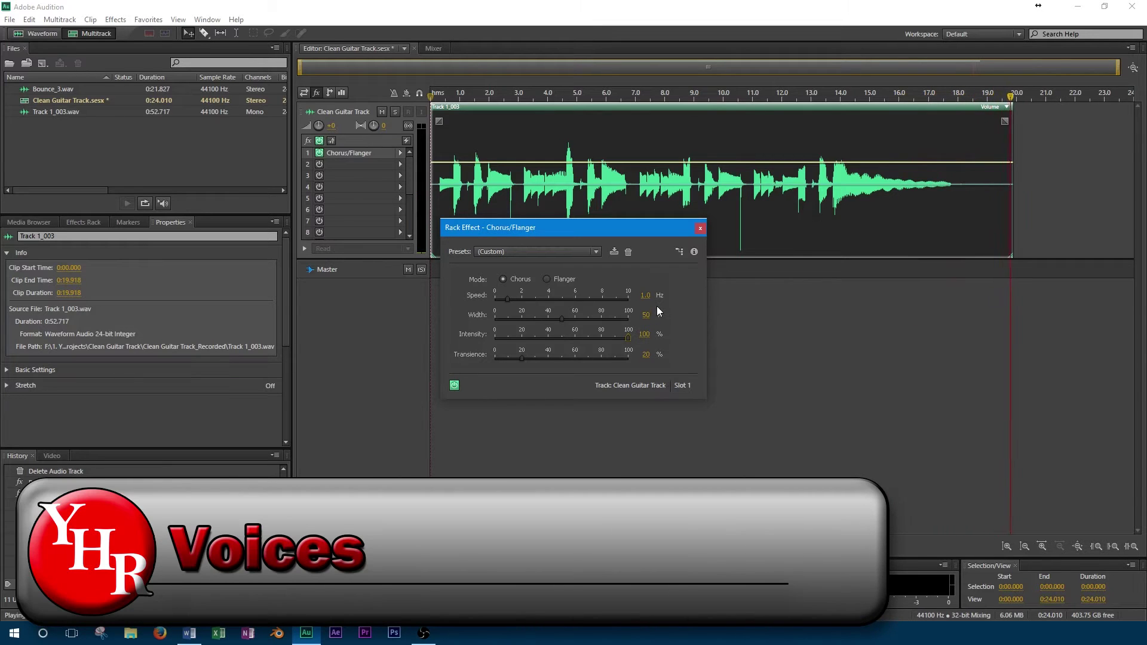
Replace the Chorus/Flanger in slot 1 with a Chorus effect.
key("space")
left_click(701, 232)
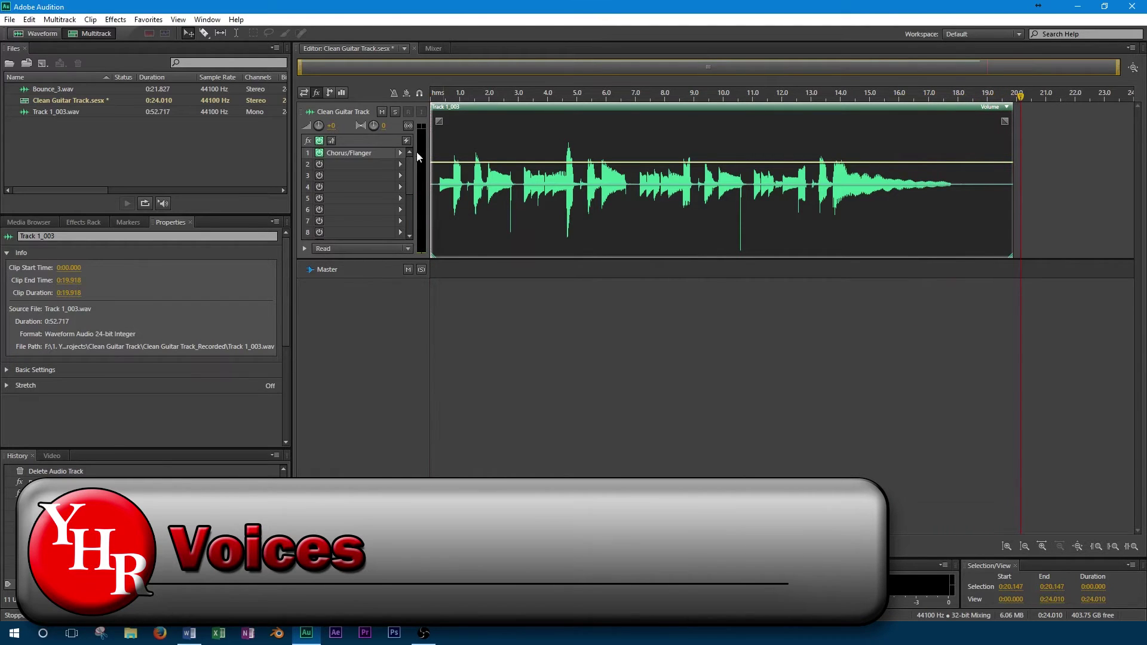
left_click(400, 153)
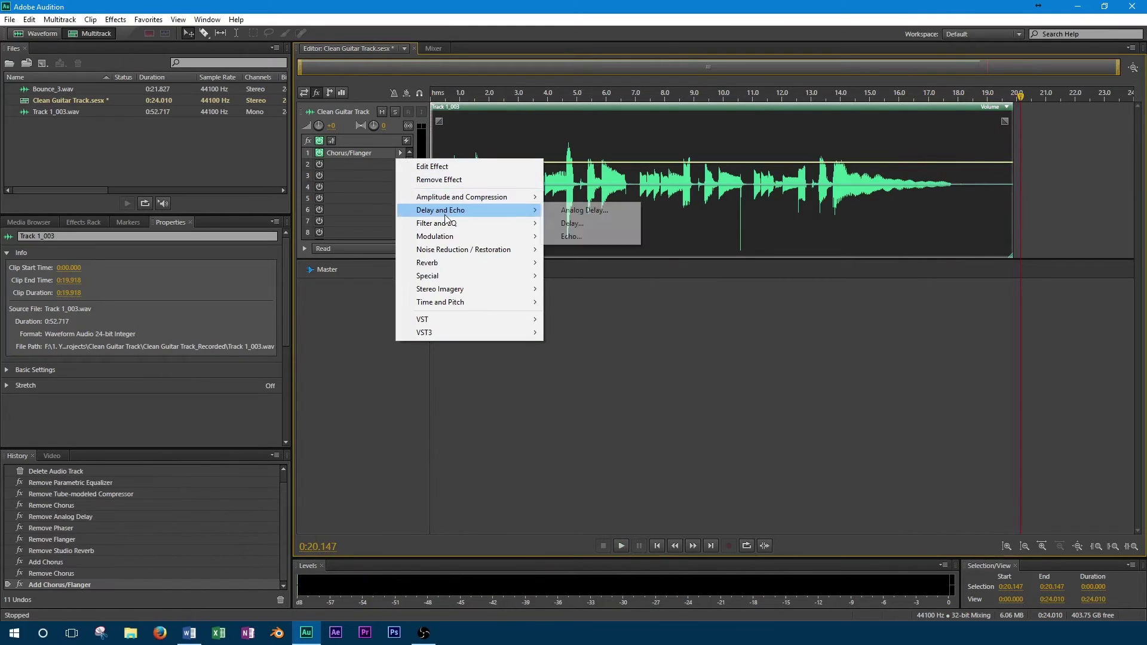
left_click(548, 235)
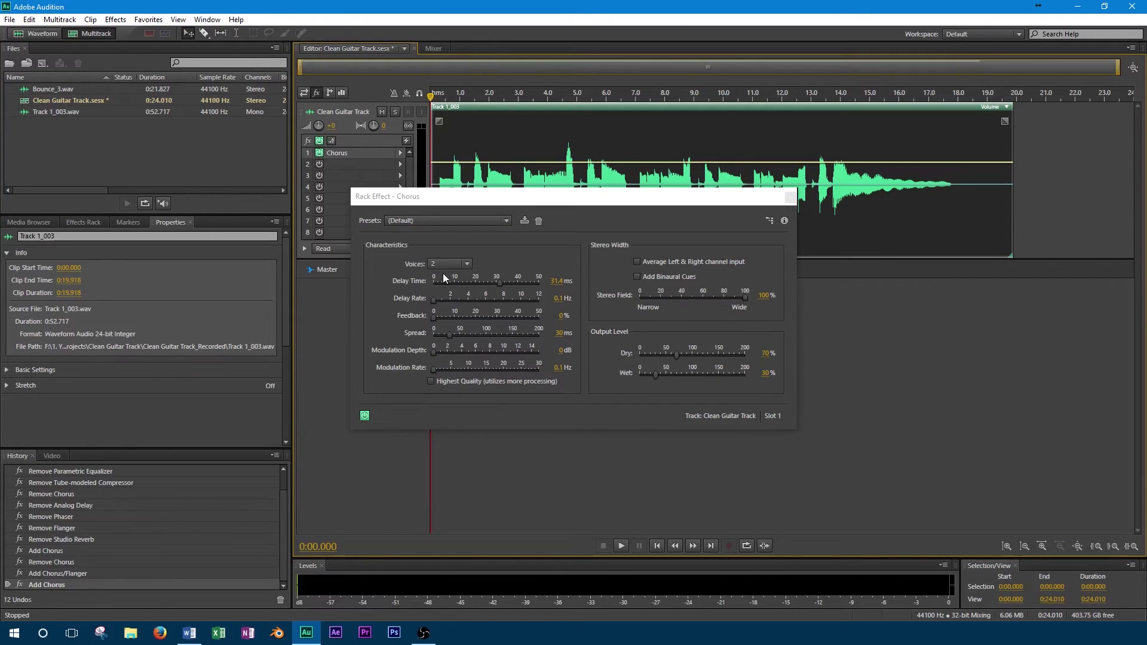
Try the Chorus with 3, 4, then 6 voices while playing the track.
key("space")
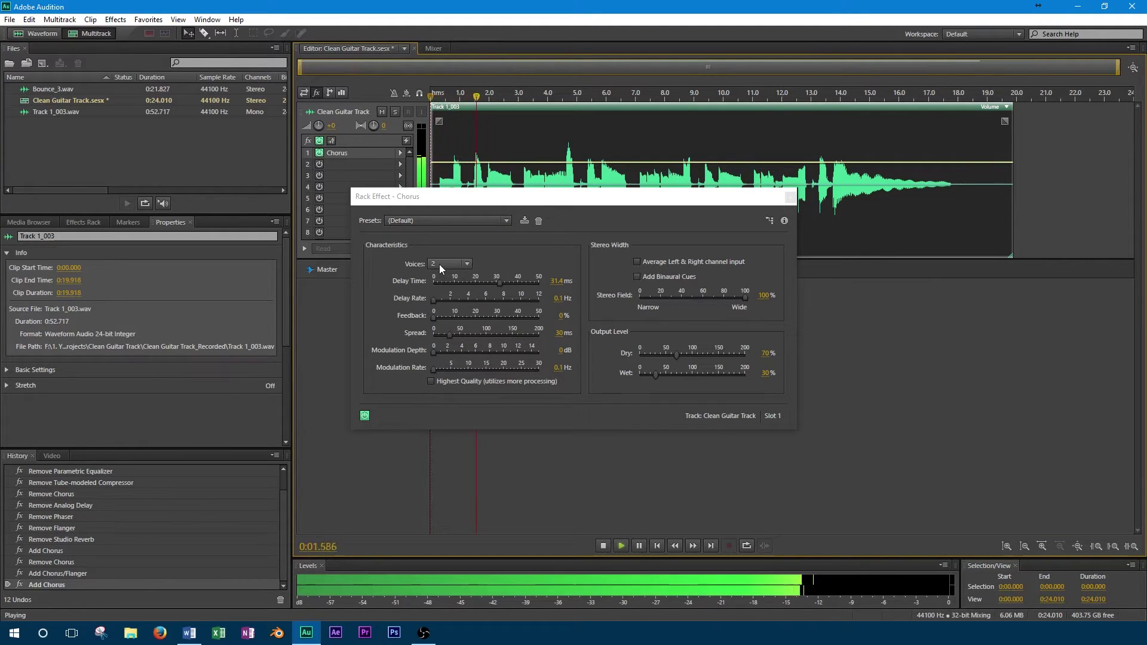
left_click(439, 264)
left_click(450, 299)
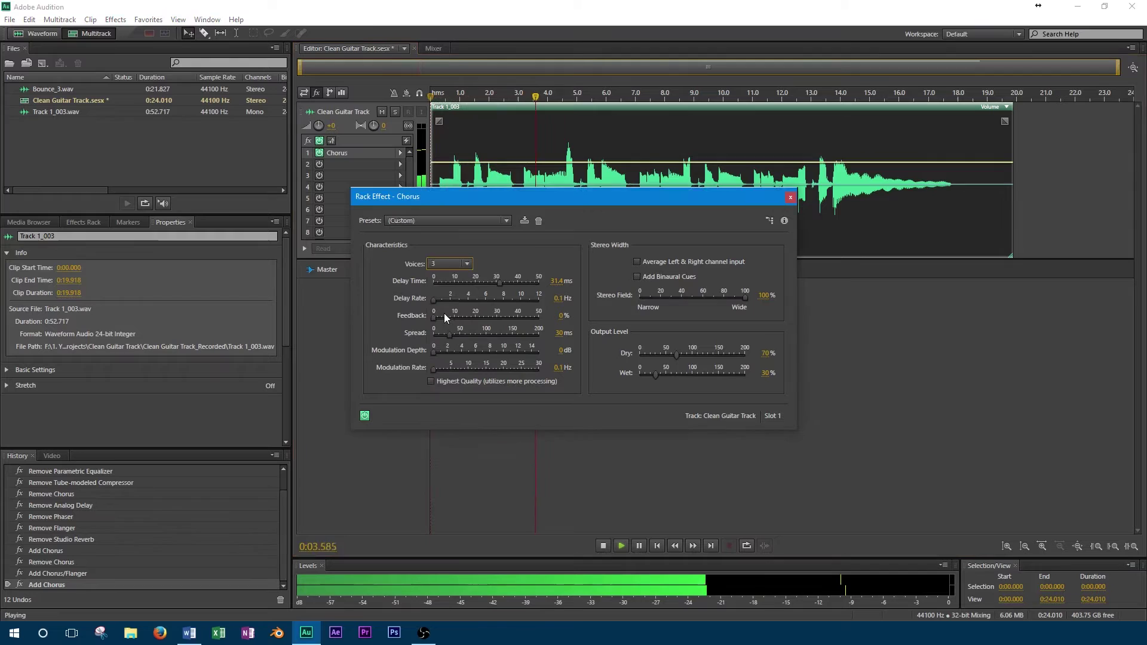
left_click(452, 268)
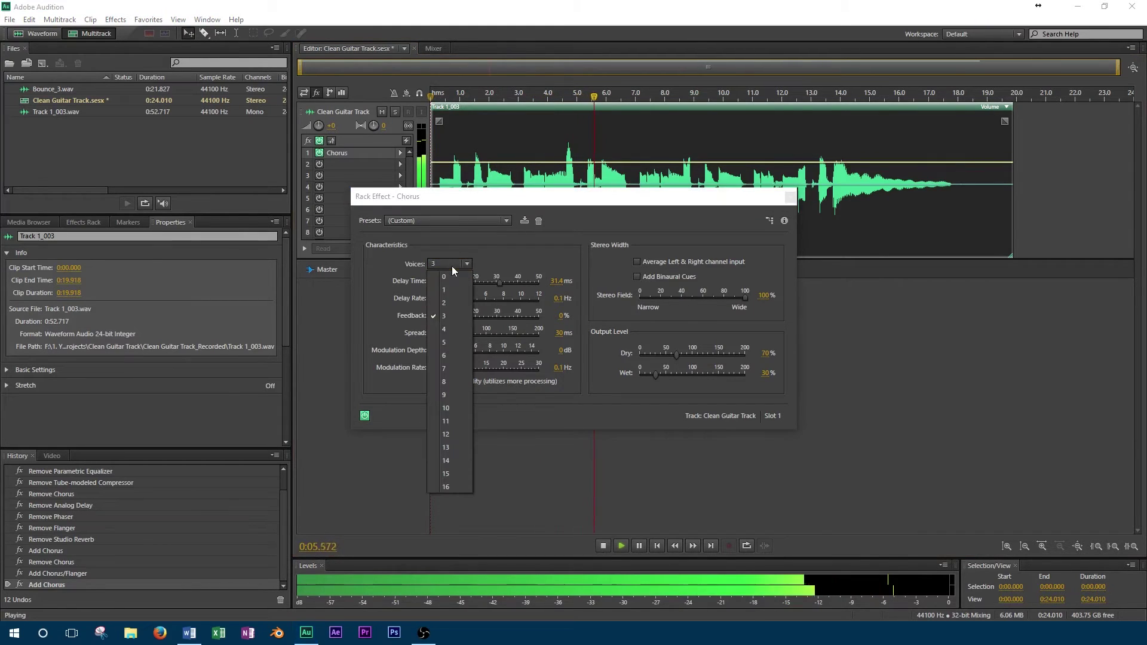
left_click(443, 328)
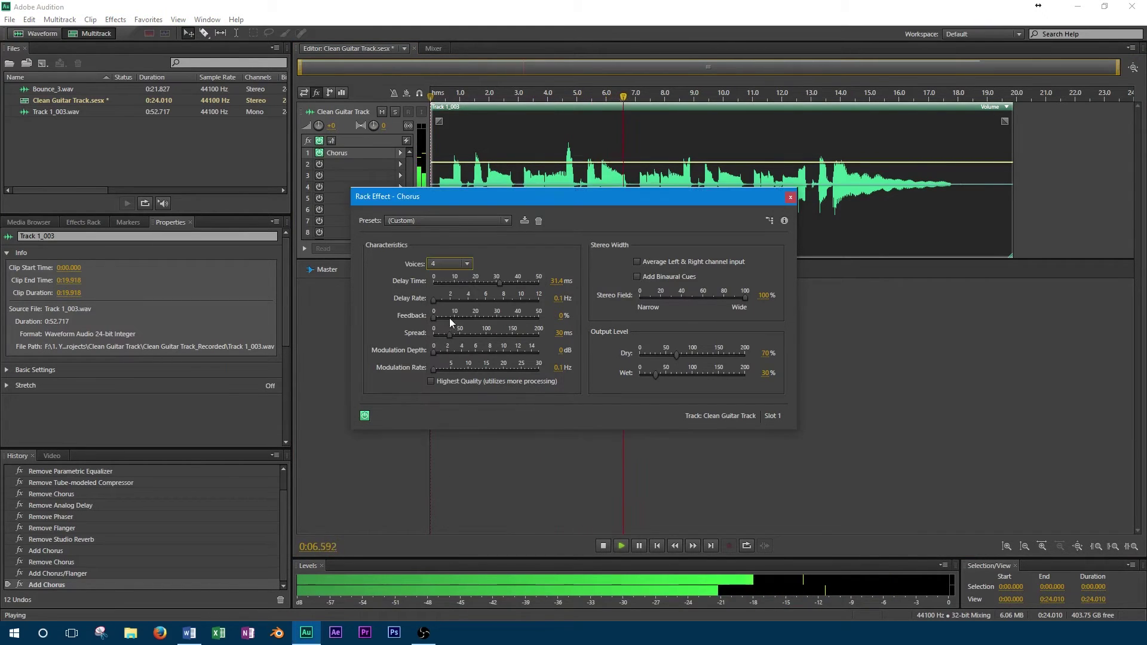
key("space")
left_click(450, 263)
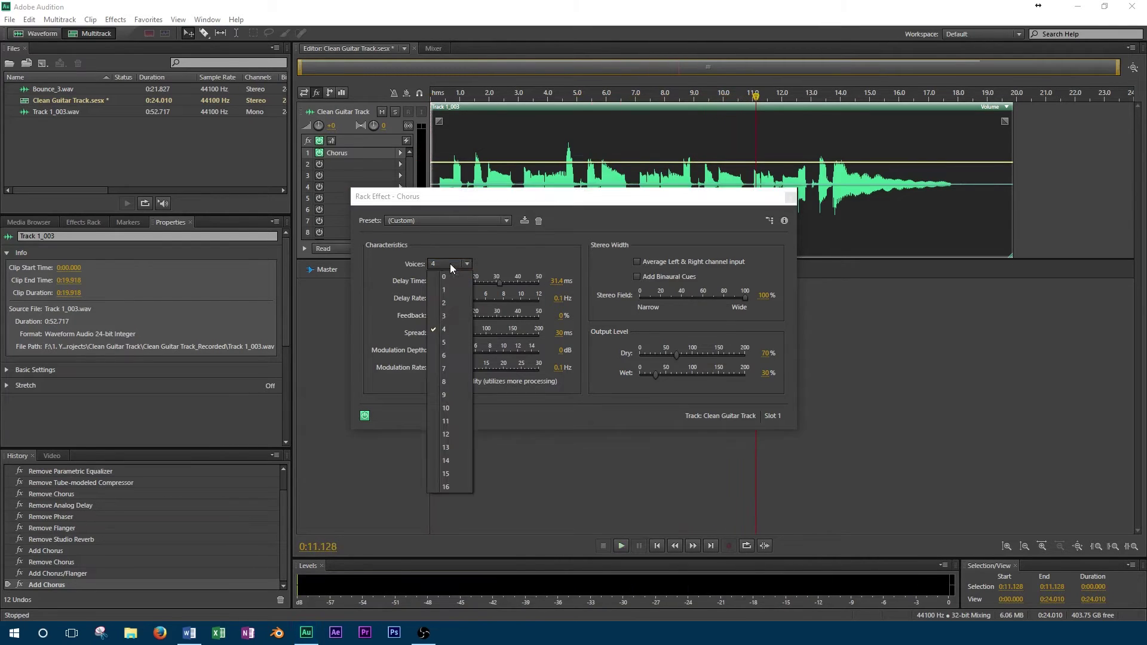
left_click(463, 355)
key("space")
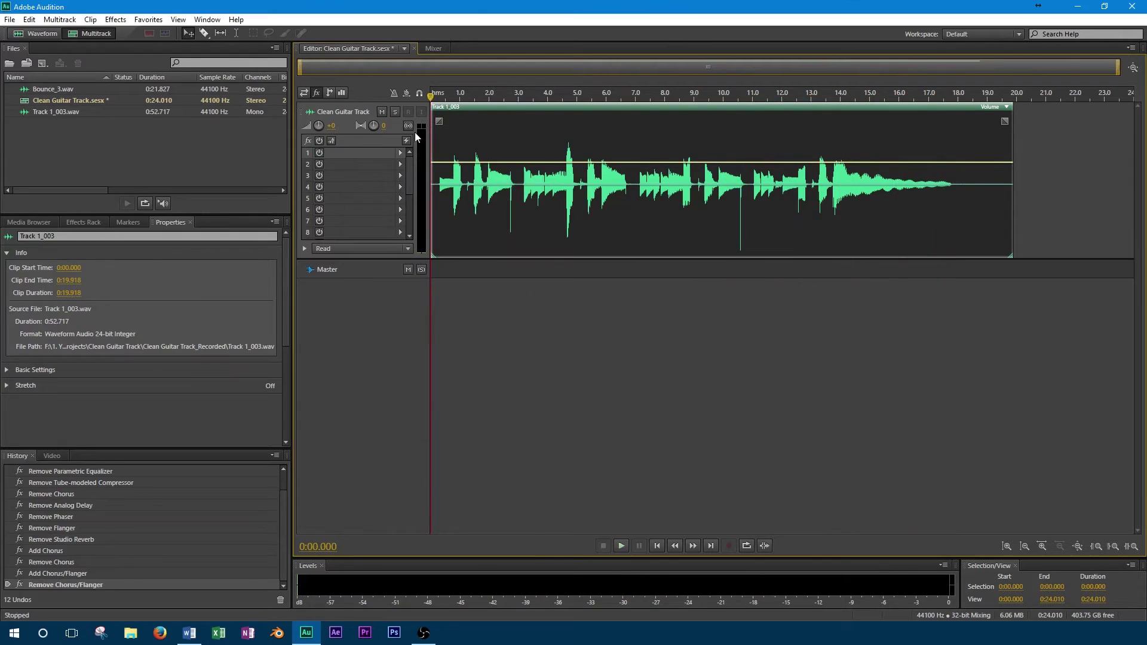
Add a fresh Chorus to slot 1 and set it to 3 voices.
left_click(399, 153)
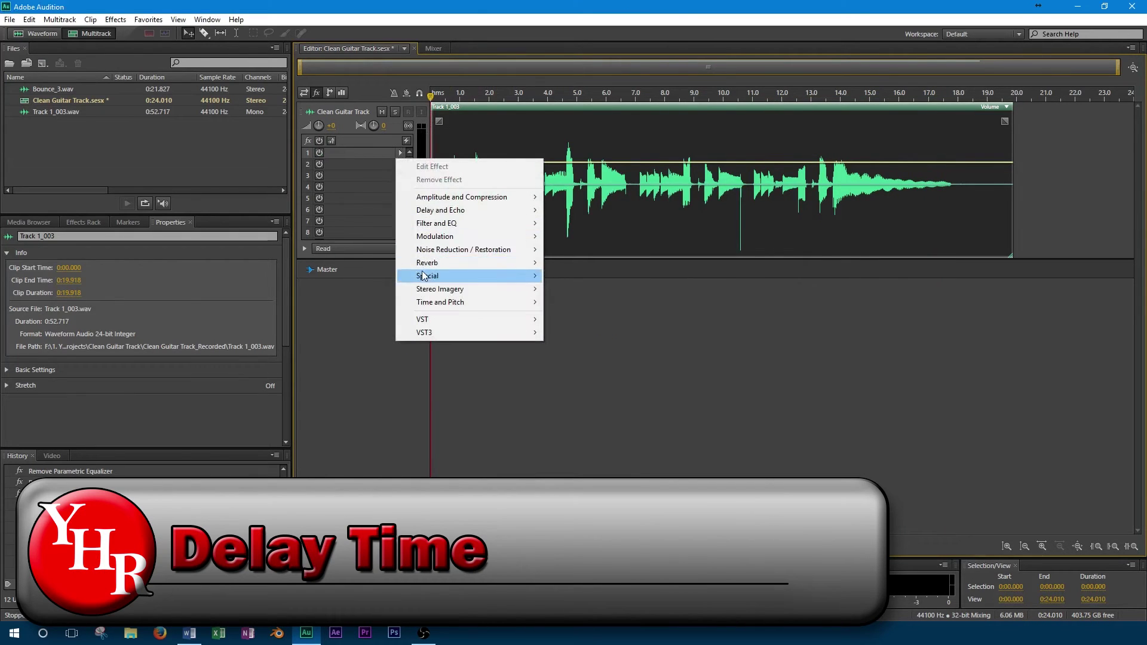
mouse_move(435, 238)
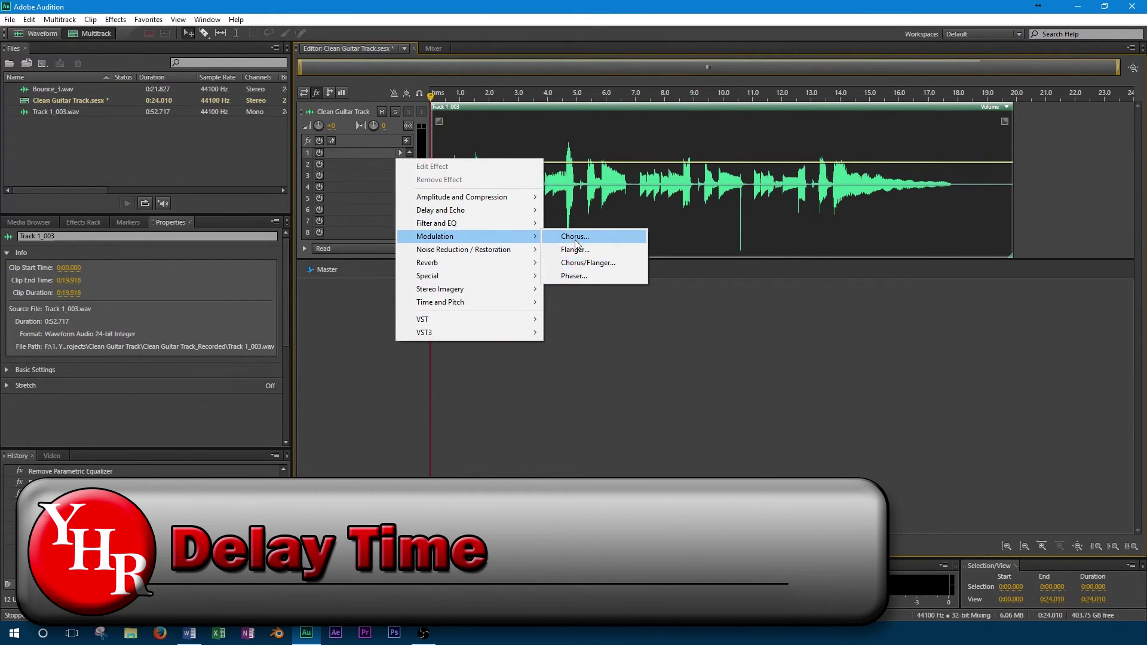
left_click(569, 236)
left_click(447, 264)
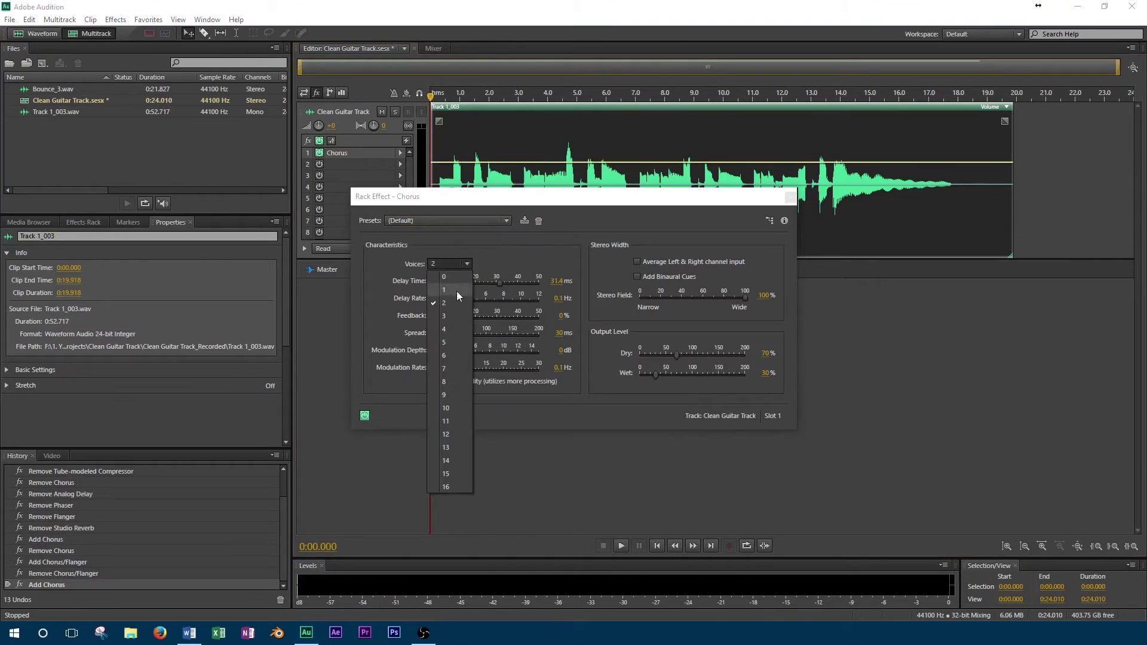
left_click(456, 293)
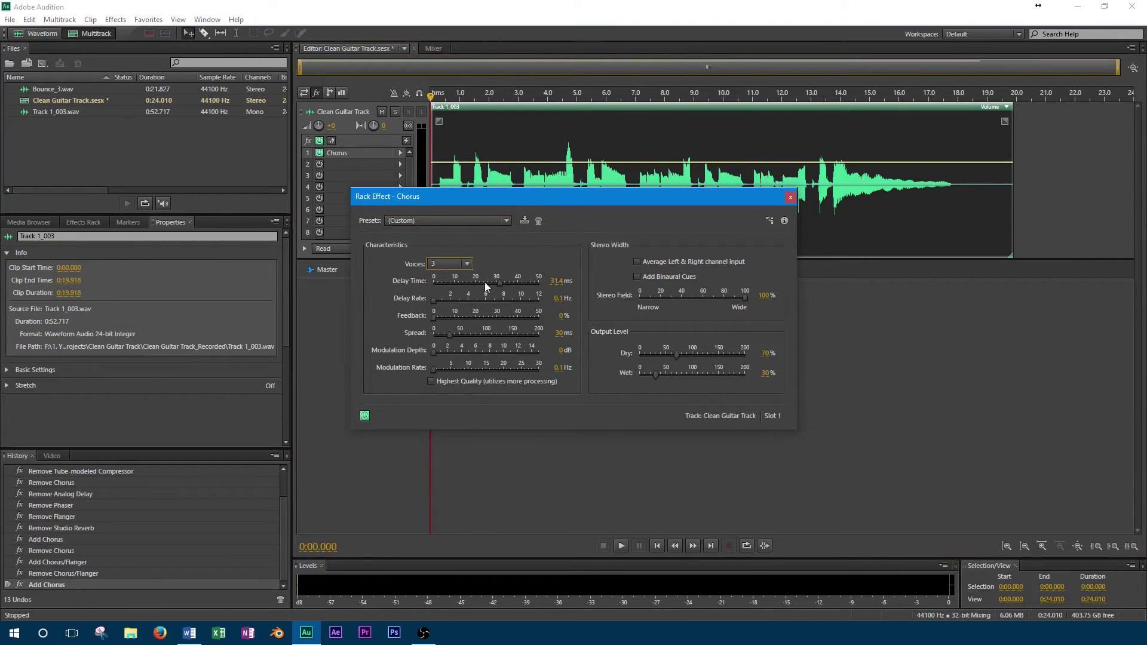
Adjust the Chorus Delay Time slider while listening to the track.
left_click_drag(499, 281, 453, 283)
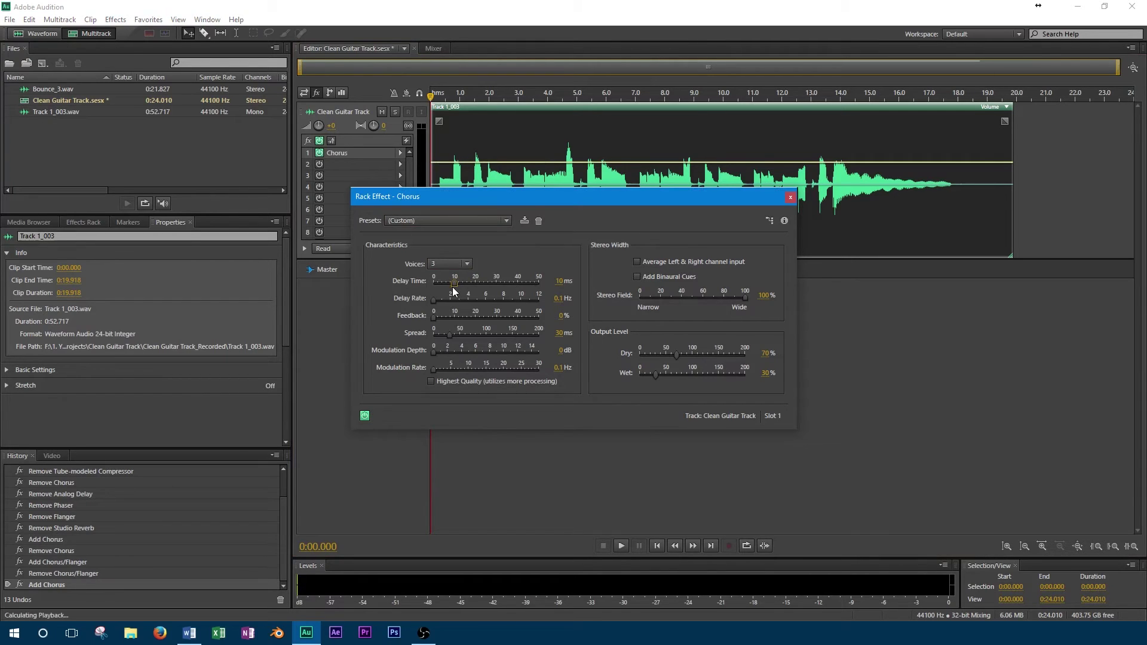
key("space")
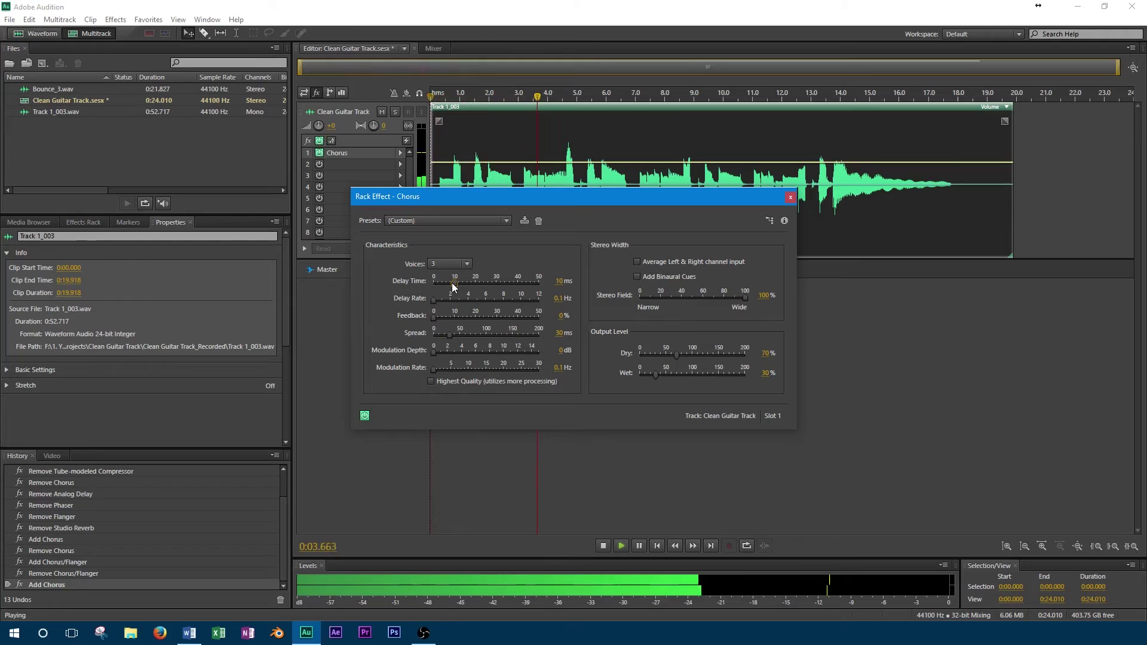
left_click_drag(459, 283, 502, 286)
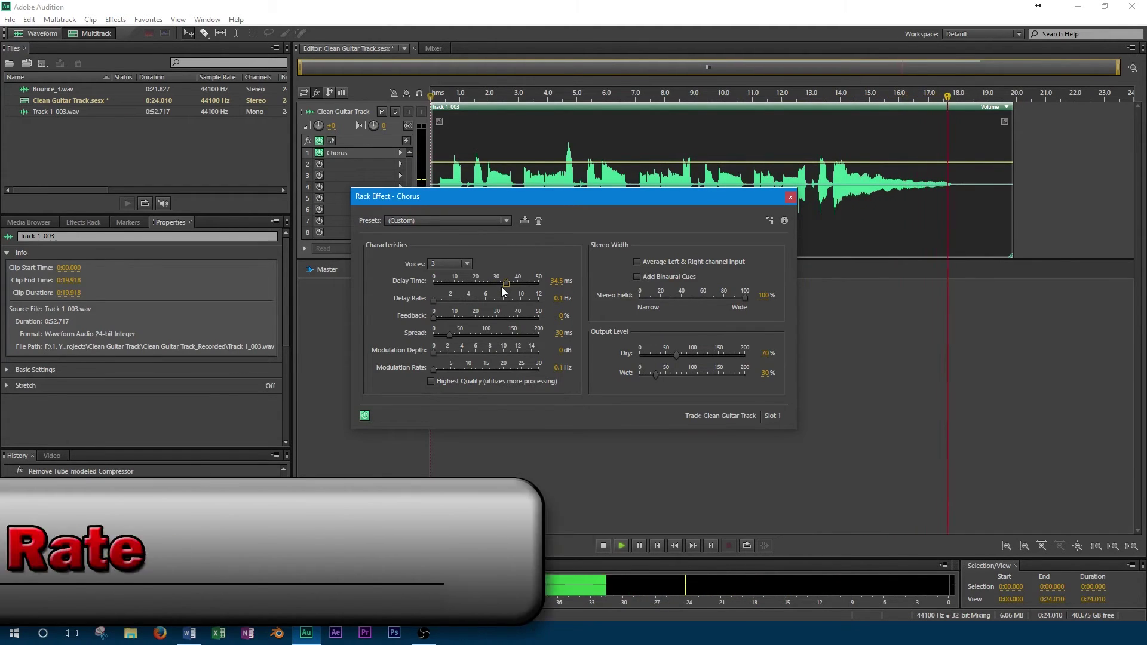
Stop playback and switch the Chorus to 4 voices.
key("space")
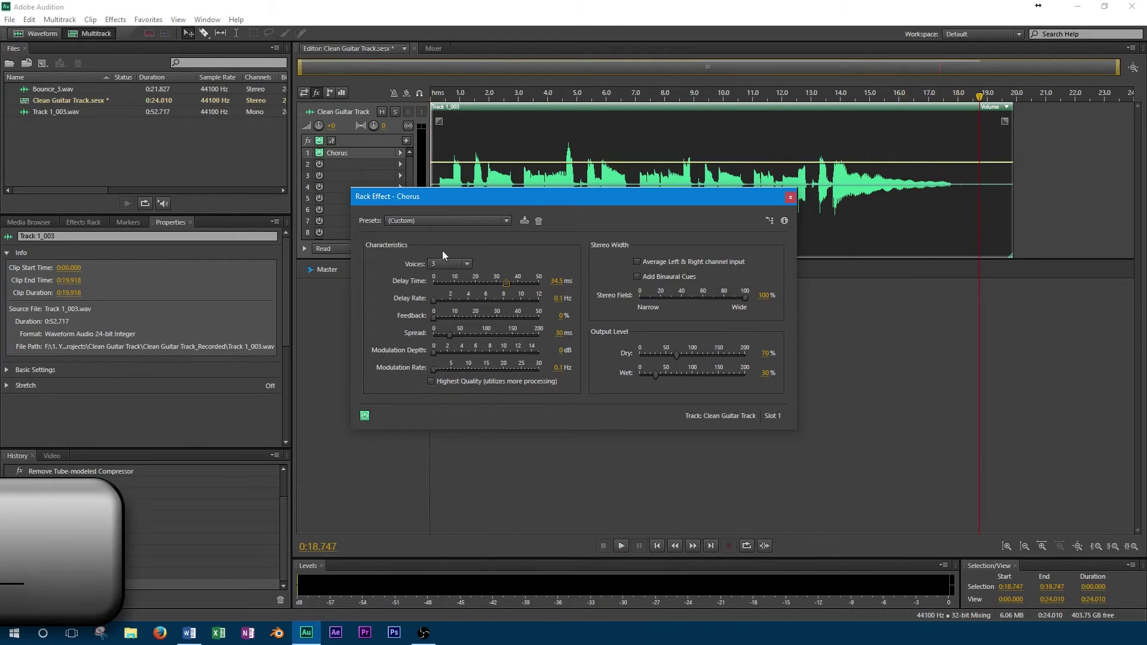
left_click(449, 263)
left_click(453, 331)
Replay from the start while adjusting Delay Rate, settling at 0.8 Hz.
left_click(418, 88)
key("Home")
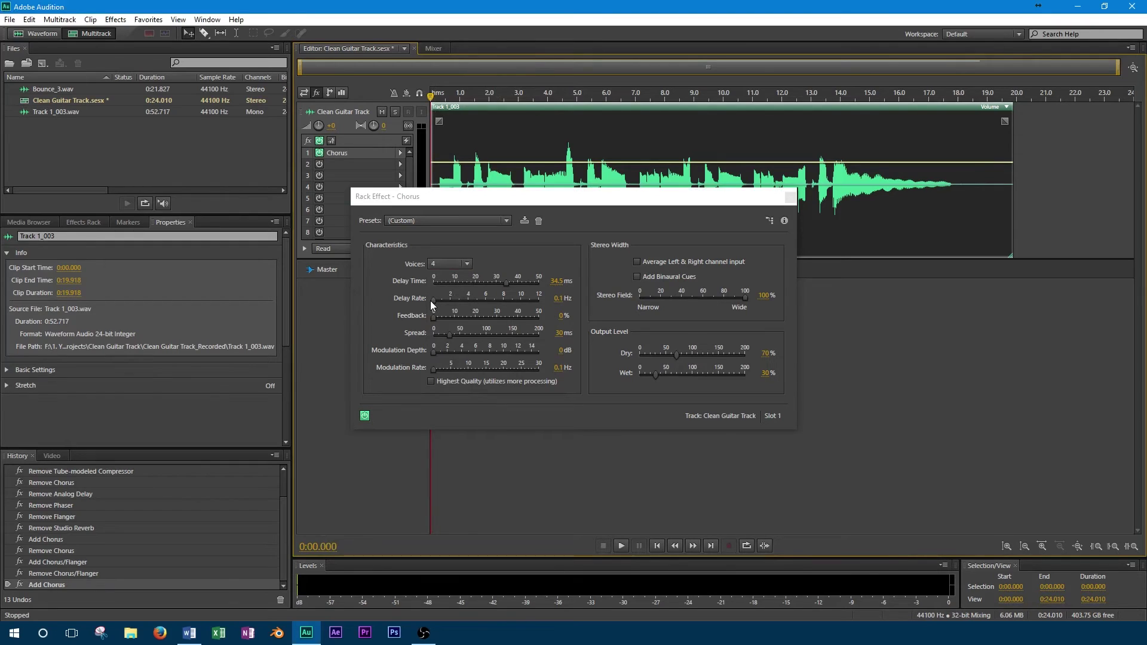
key("space")
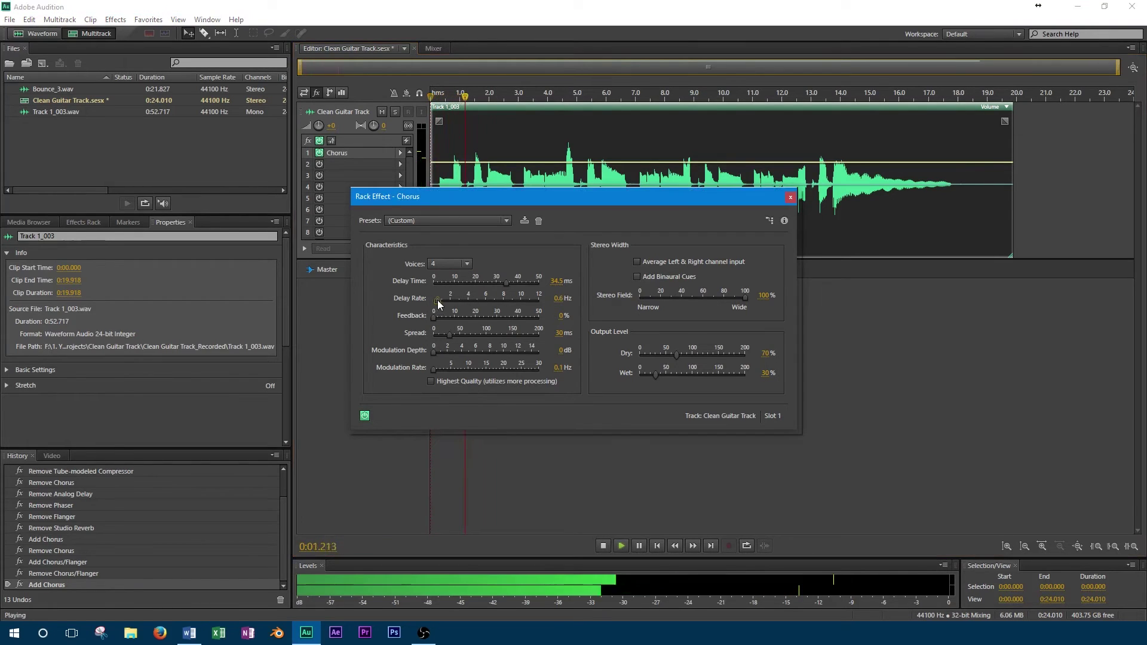
left_click_drag(438, 302, 457, 302)
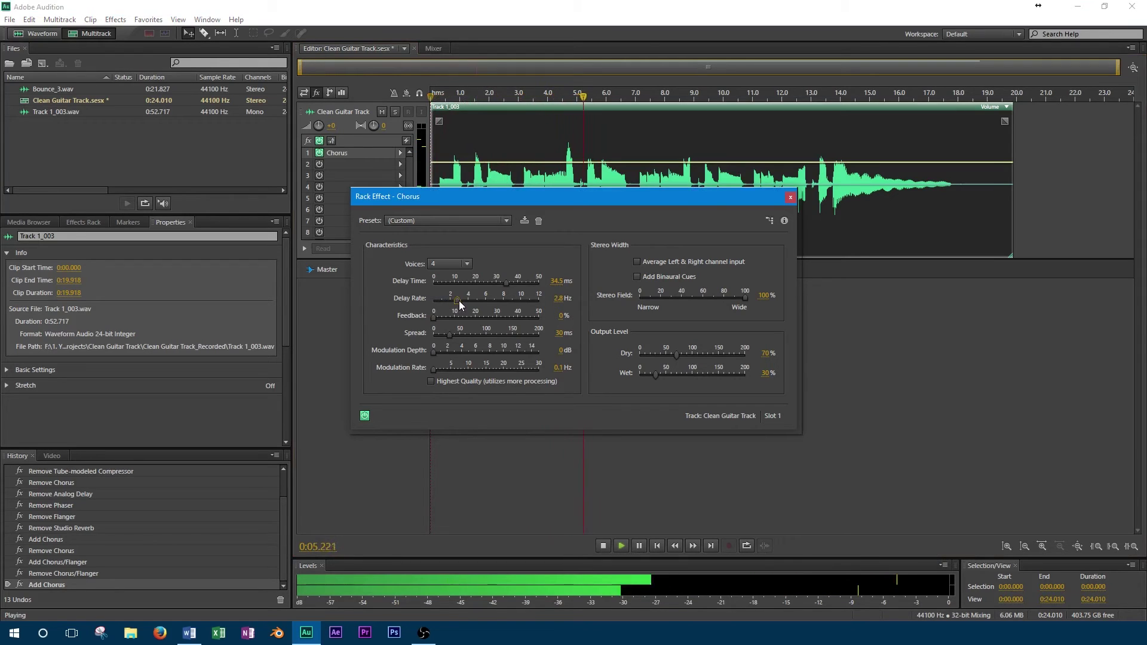
mouse_move(459, 300)
left_mouse_down()
mouse_move(489, 302)
mouse_move(440, 302)
left_mouse_up()
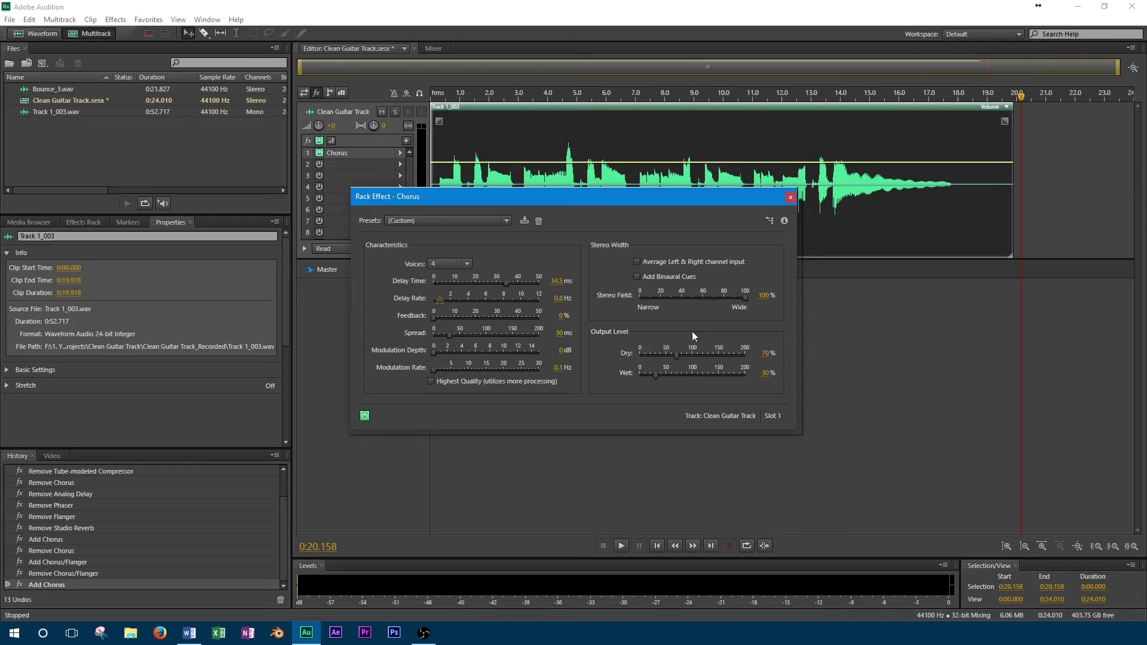
Load the Rich Chorus preset and play the guitar track through with it.
left_click_drag(439, 94, 410, 88)
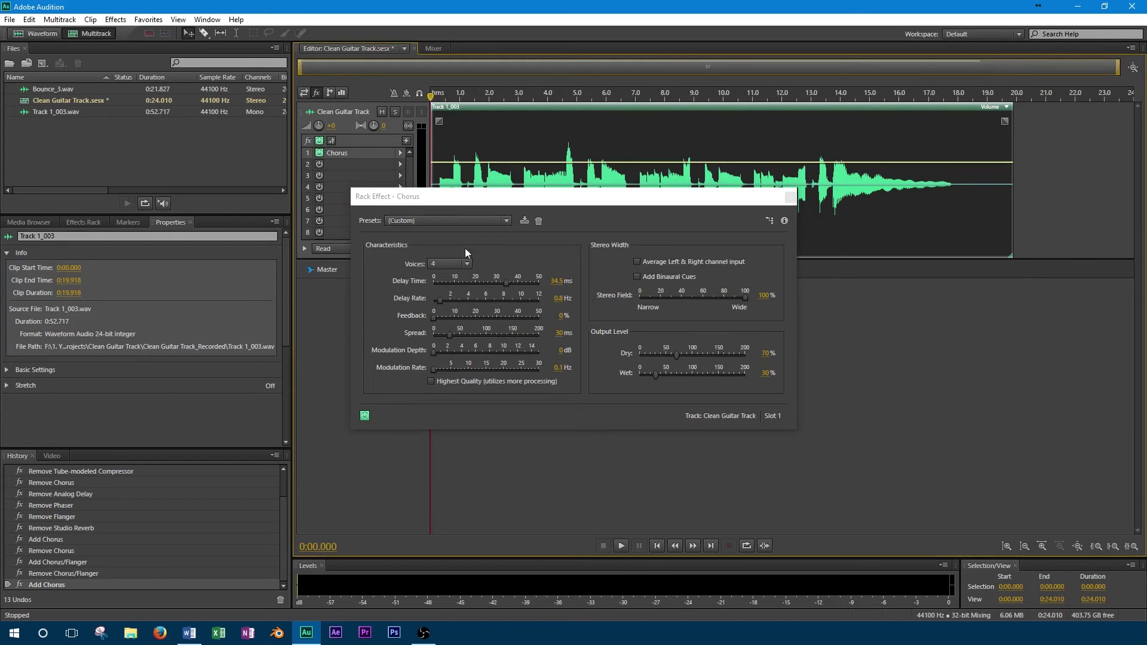
left_click(449, 218)
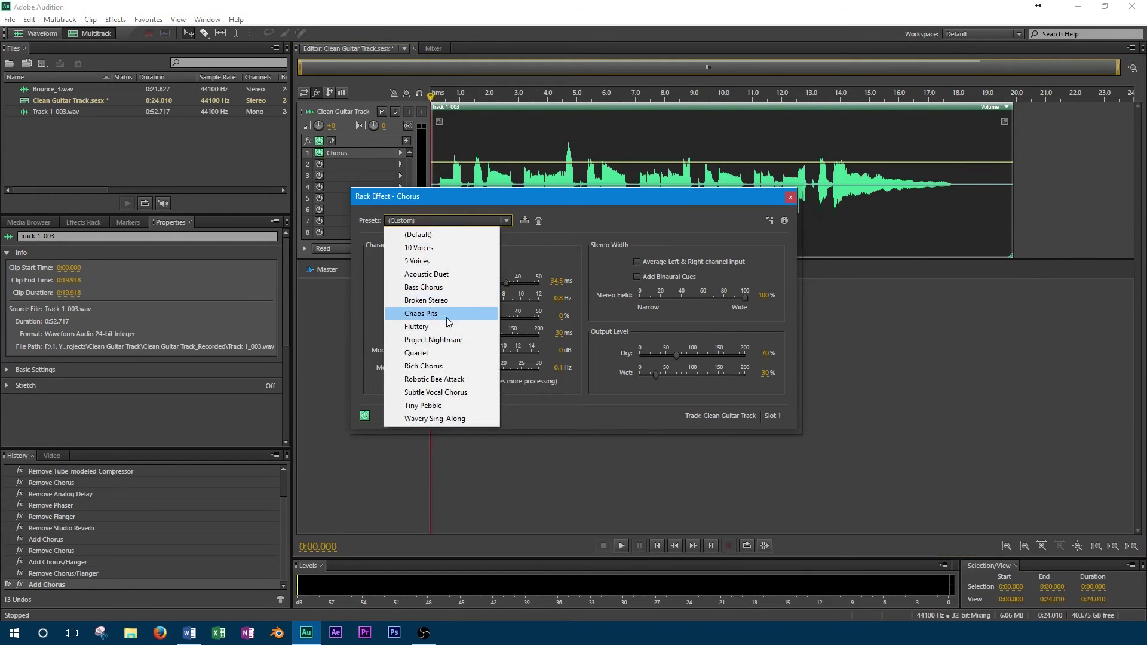
left_click(443, 362)
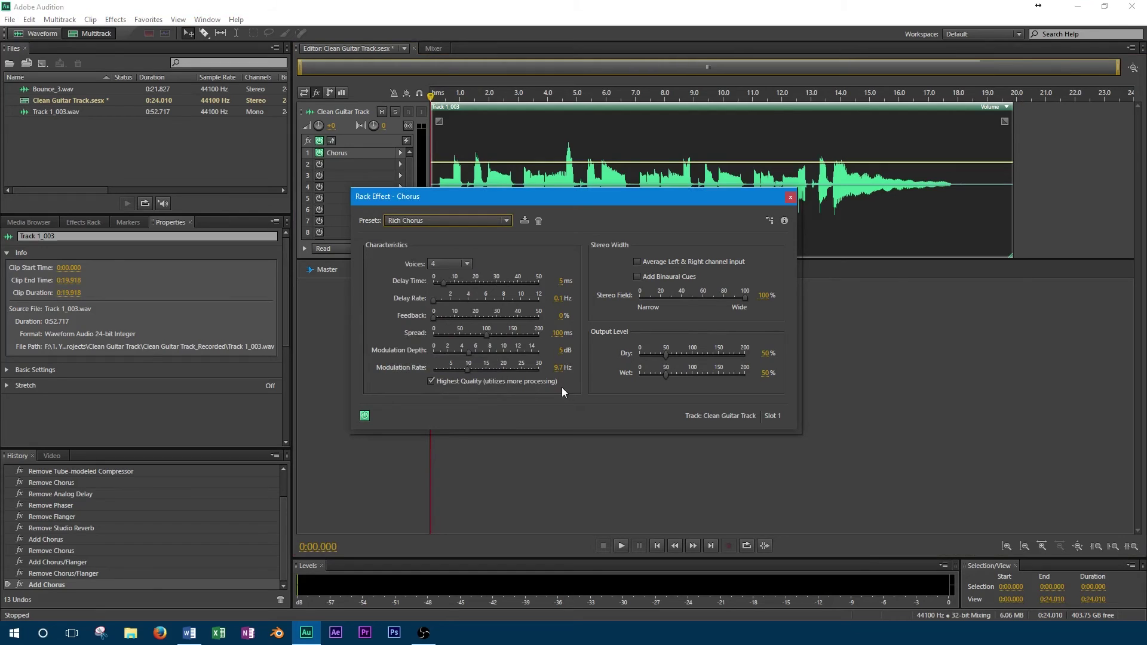
key("space")
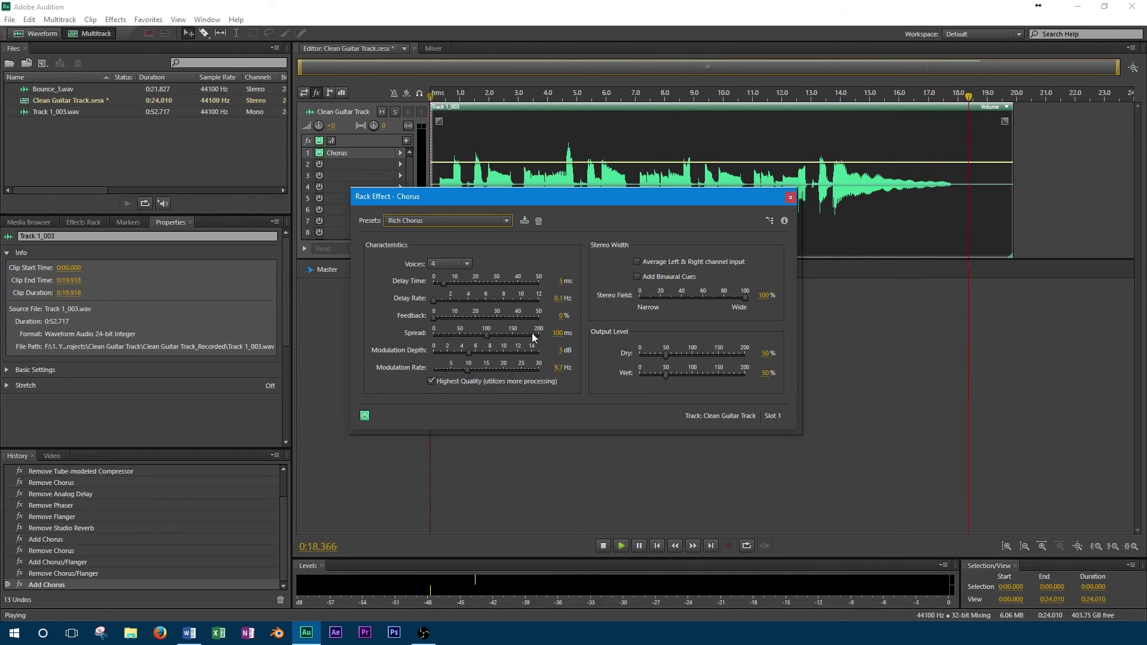
key("space")
Choose the Acoustic Duet chorus preset and rewind the playhead to the start.
left_click(481, 223)
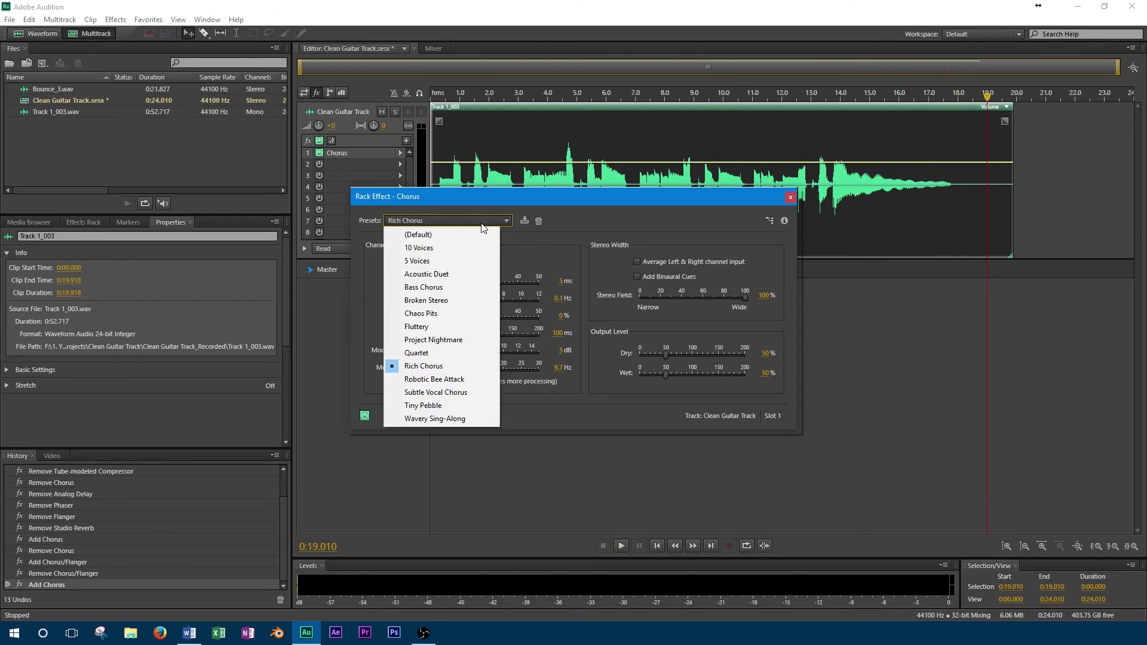
left_click(427, 274)
left_click(424, 100)
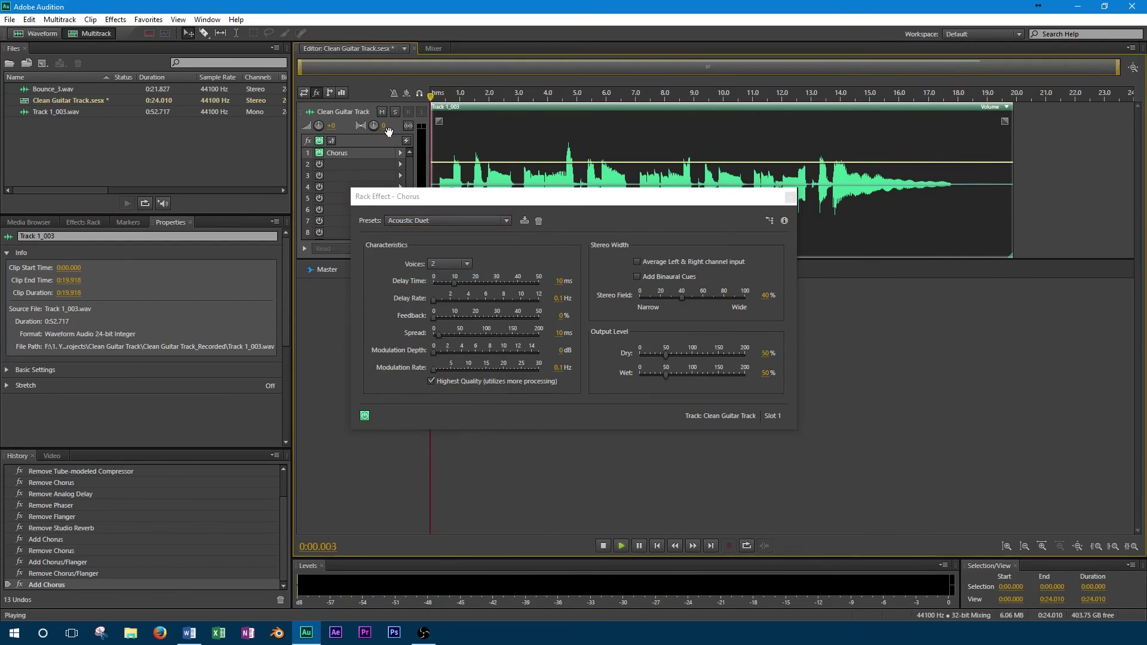